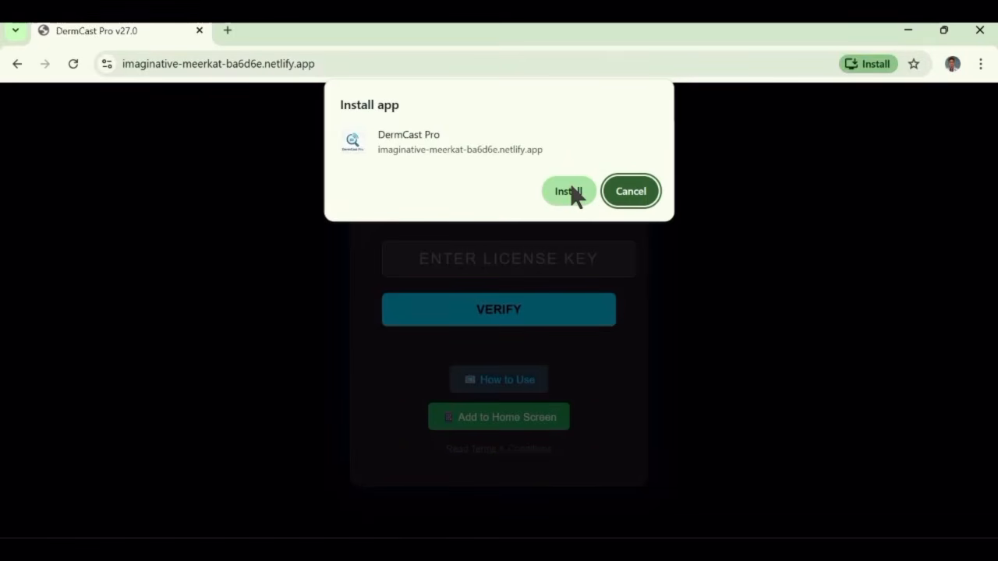
# - Install DermCast Pro as a desktop app on the laptop and pin it to the taskbar
pyautogui.click(568, 191)
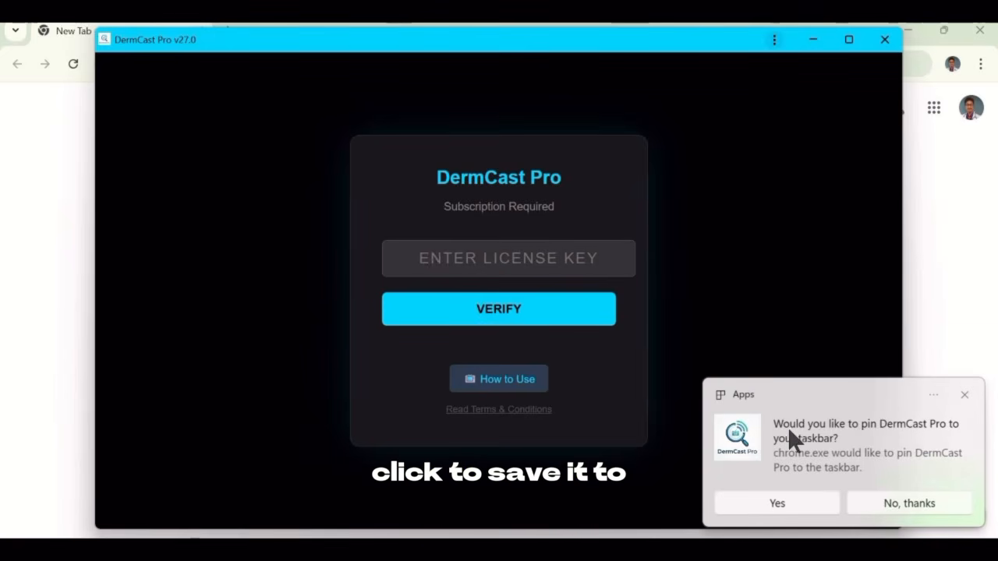
pyautogui.click(792, 497)
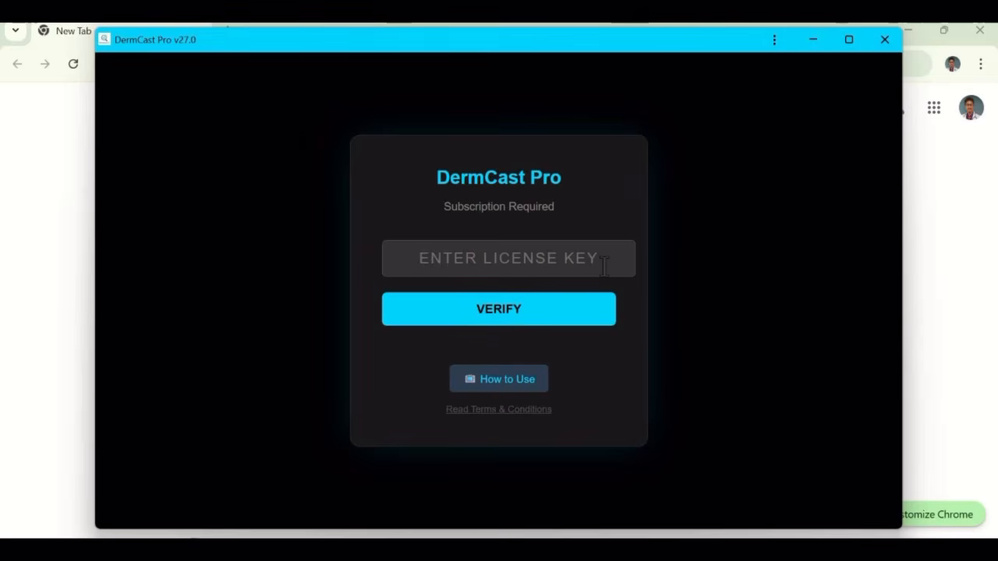
# - Verify the subscription with the license key in the installed app and choose Laptop as the device role
pyautogui.press('capslock')
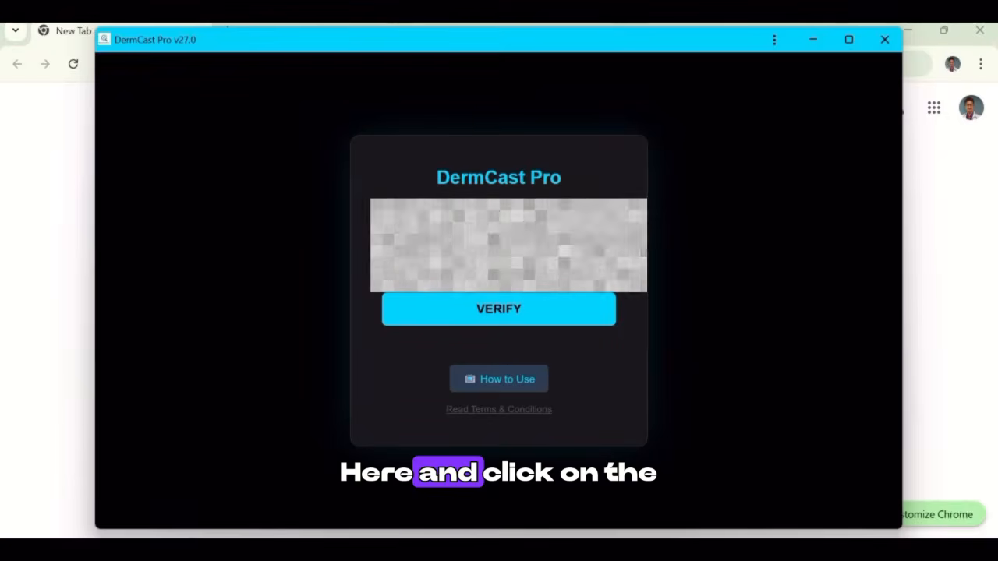
pyautogui.click(544, 312)
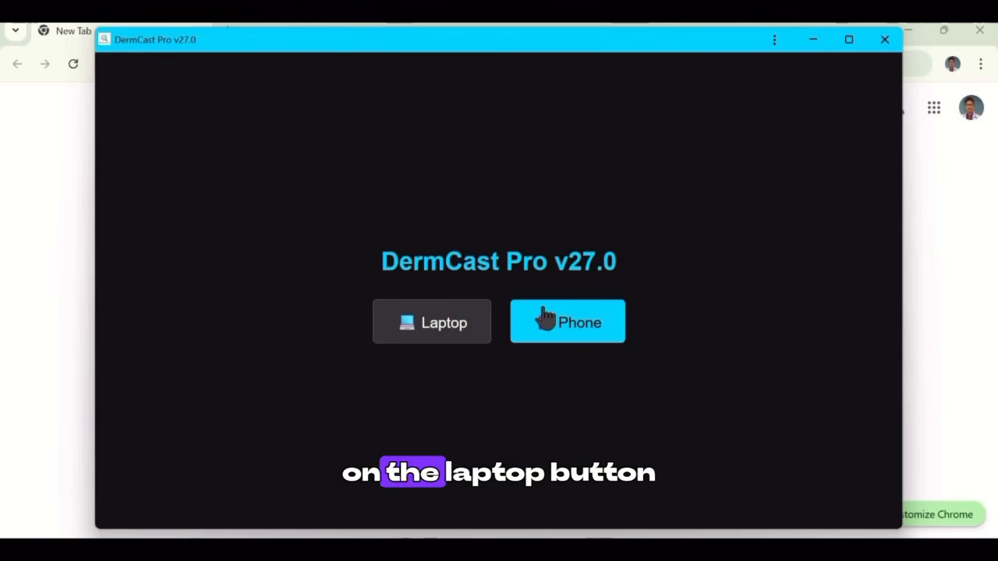
pyautogui.click(420, 318)
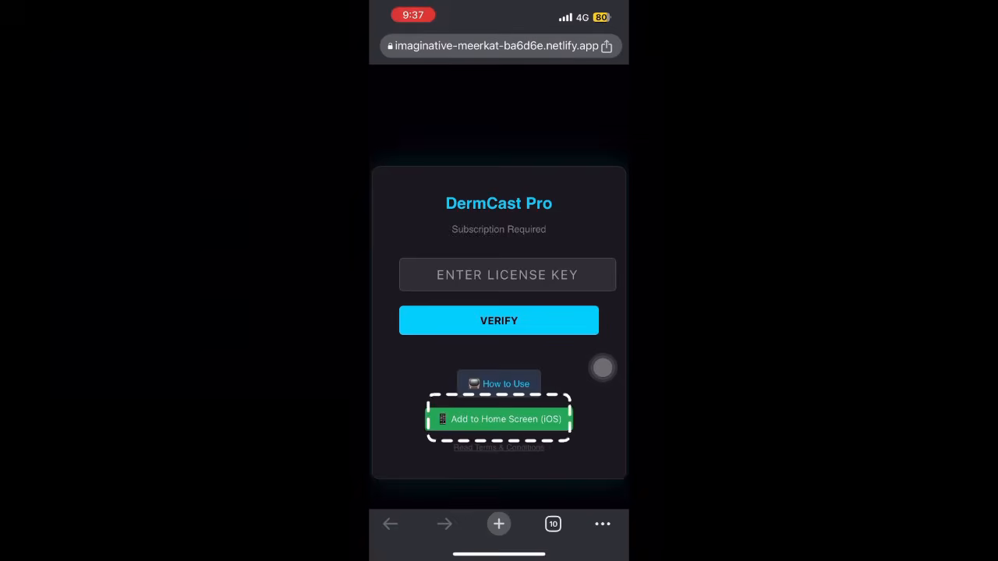
# - On the iPhone, view the instructions for adding DermCast Pro to the home screen and dismiss them
pyautogui.click(499, 419)
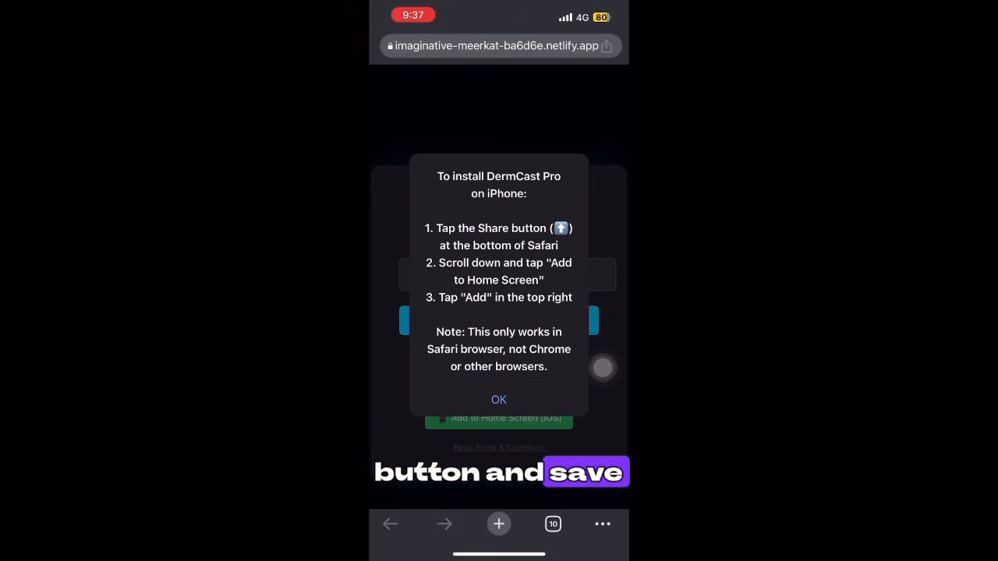
pyautogui.click(498, 399)
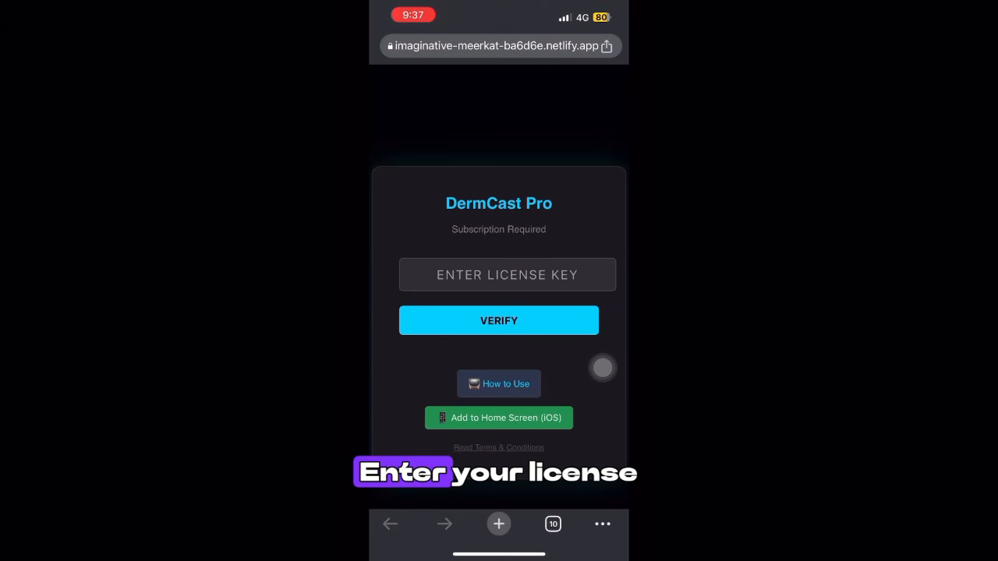
# - Verify the subscription with the license key on the iPhone and choose Phone as the device role
pyautogui.click(506, 275)
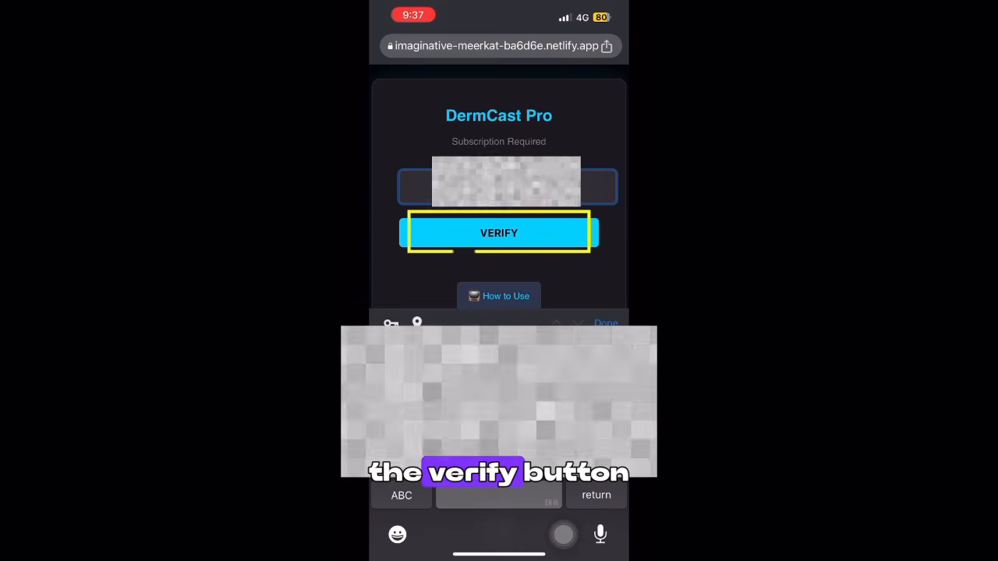
pyautogui.click(499, 233)
pyautogui.click(556, 242)
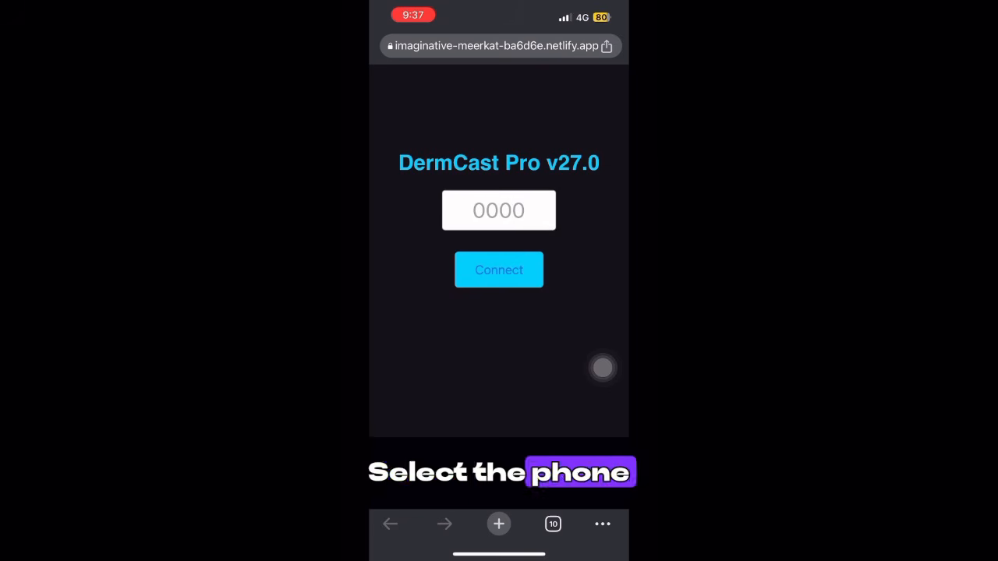
# - Enter the four-digit connection code from the laptop to pair the phone with it
pyautogui.click(499, 210)
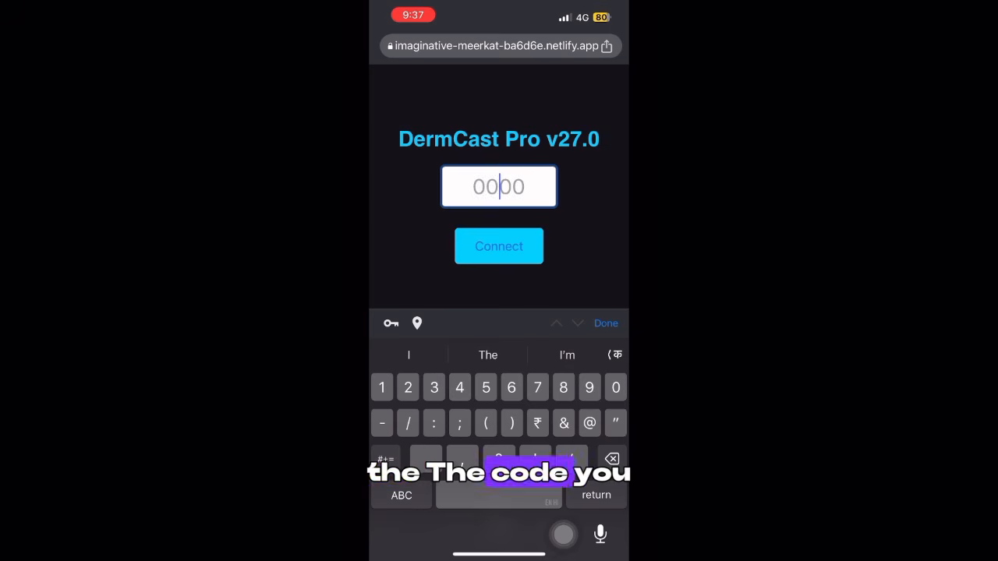
pyautogui.write('3274')
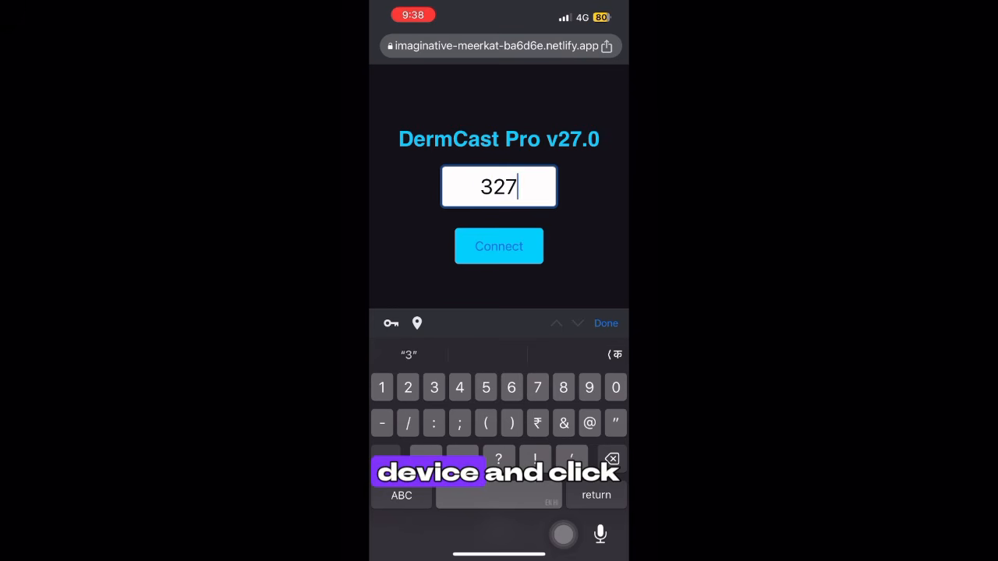
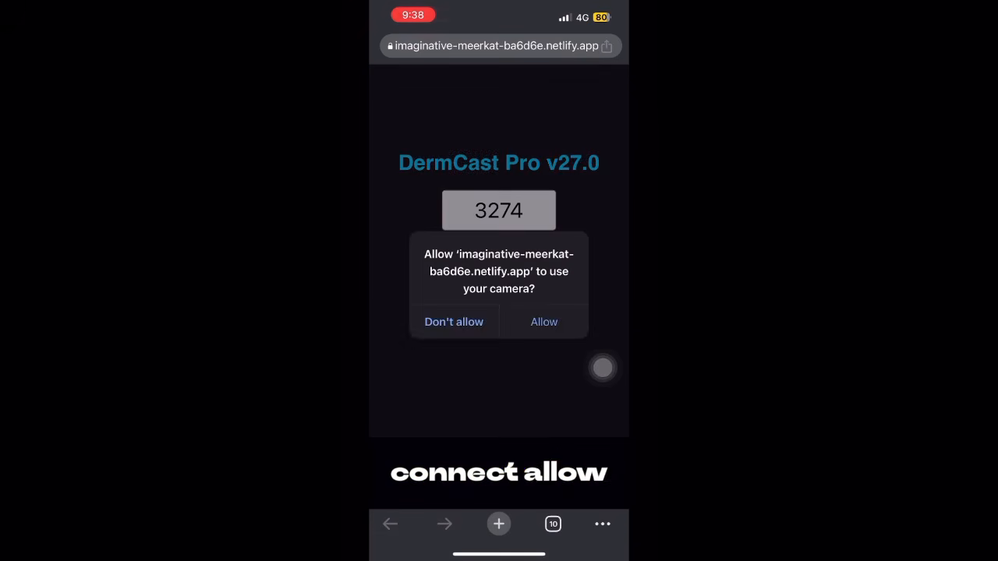
# - Allow camera access on the phone and maximize the DermCast Pro window on the laptop
pyautogui.click(543, 322)
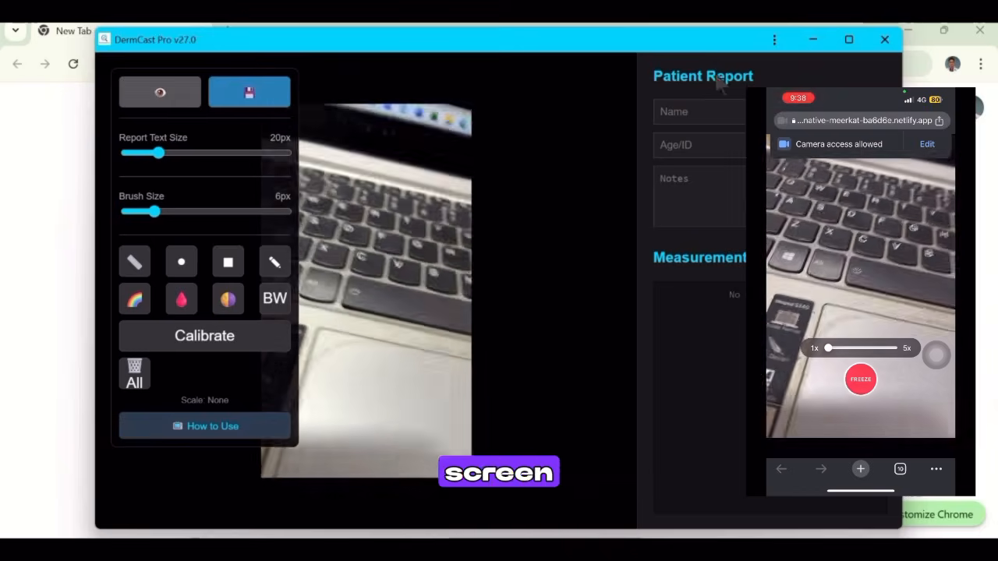
pyautogui.click(849, 40)
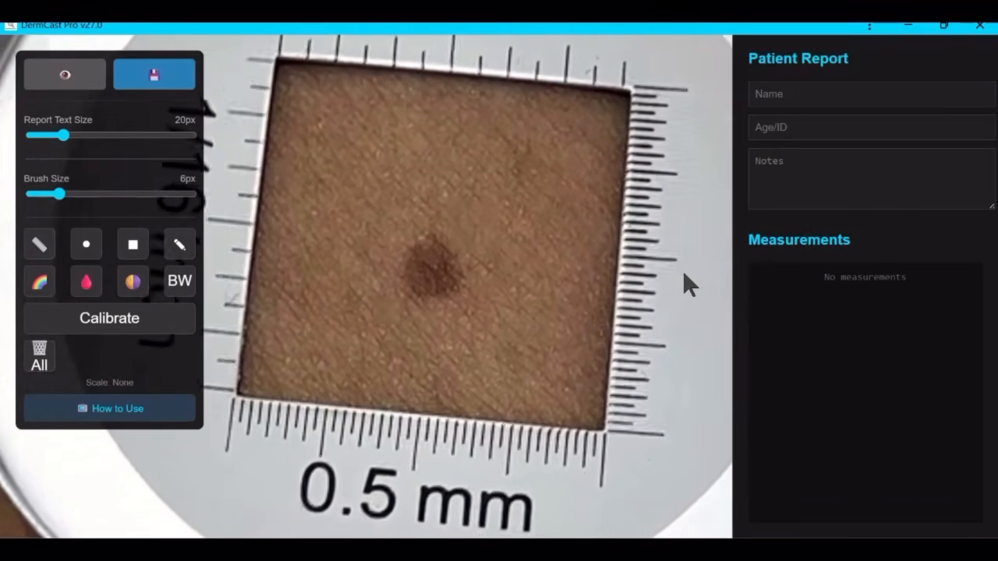
# - Freeze the live image and calibrate the scale by marking a 5 mm length along the ruler below the lesion
pyautogui.press('space')
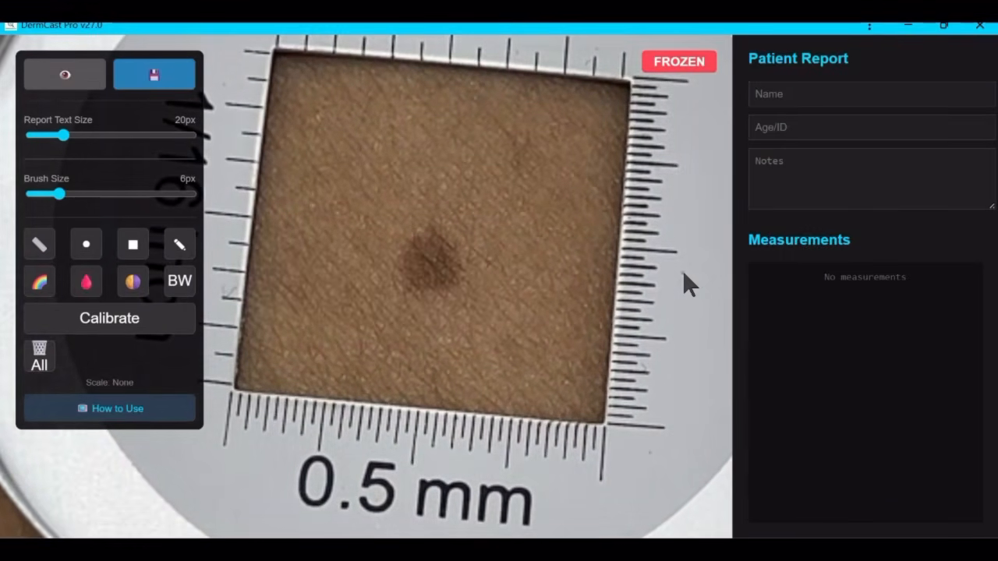
pyautogui.click(106, 328)
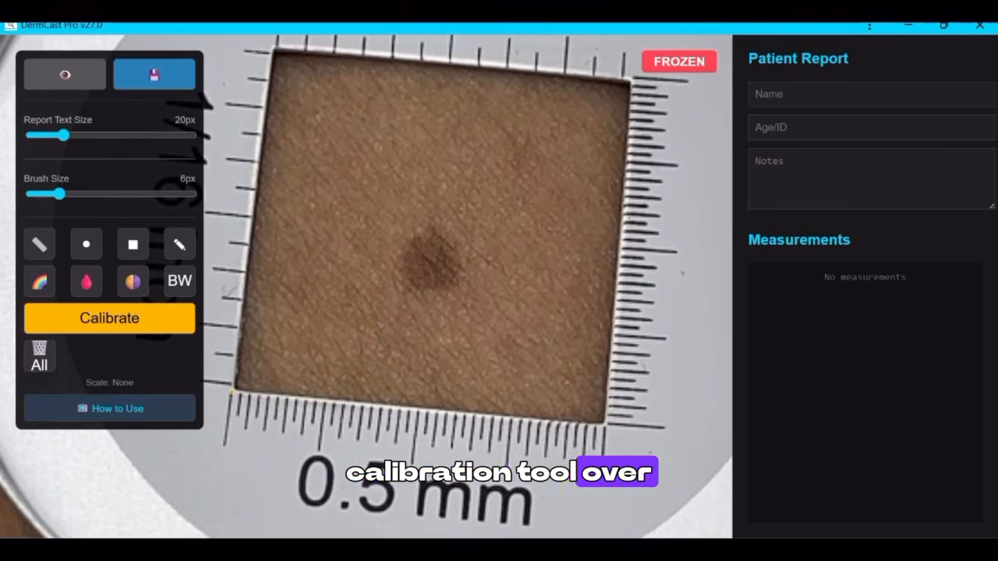
pyautogui.moveTo(308, 398); pyautogui.dragTo(326, 401)
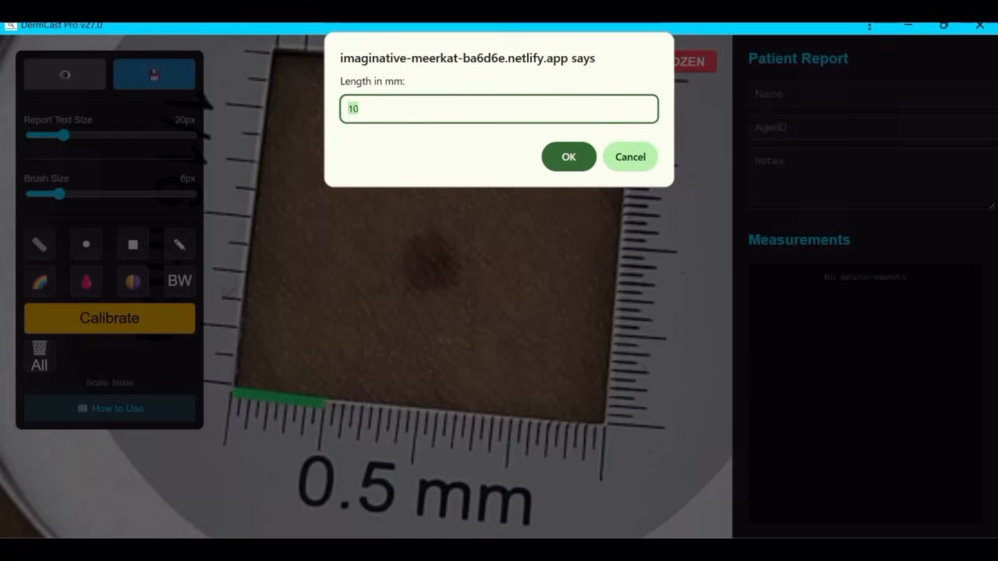
pyautogui.write('0.')
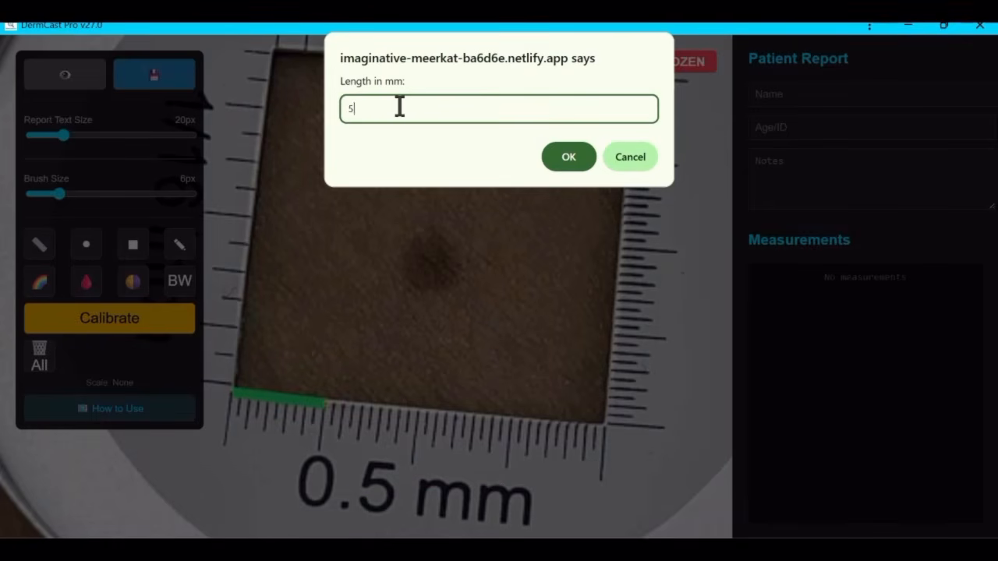
pyautogui.click(566, 160)
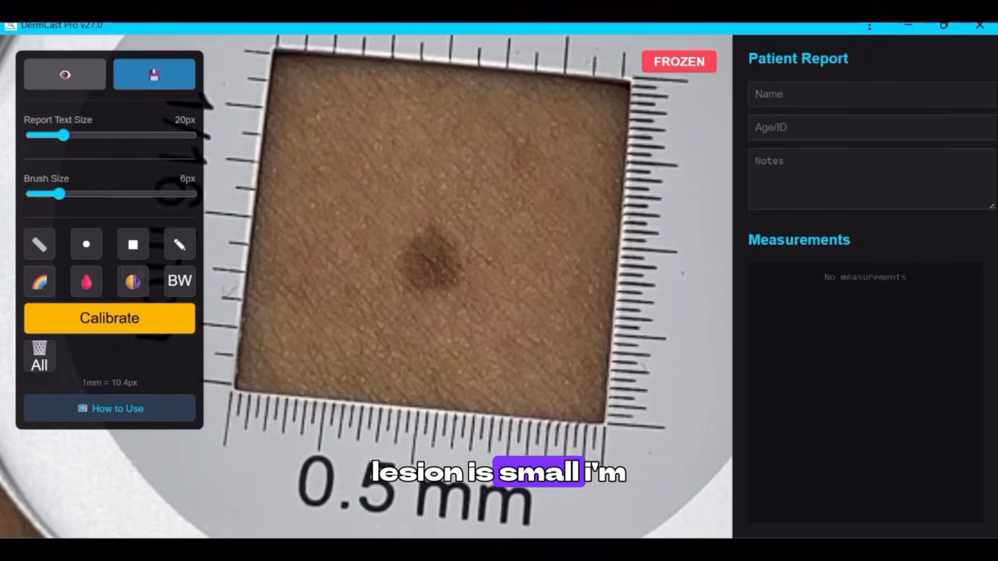
# - Set the brush size to 4 px and make a trial length measurement down the lesion, deleting it from the measurements
pyautogui.click(50, 195)
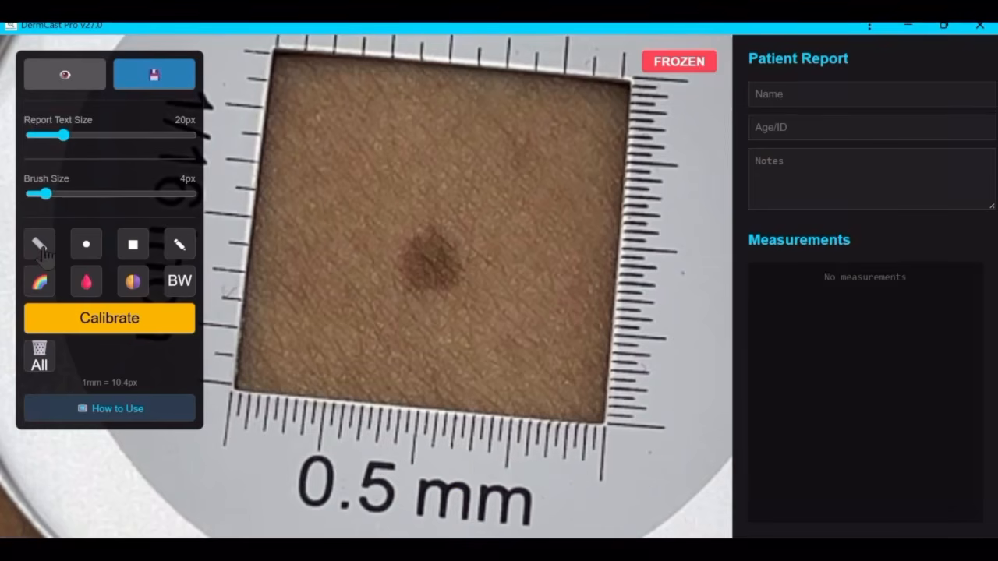
pyautogui.click(43, 247)
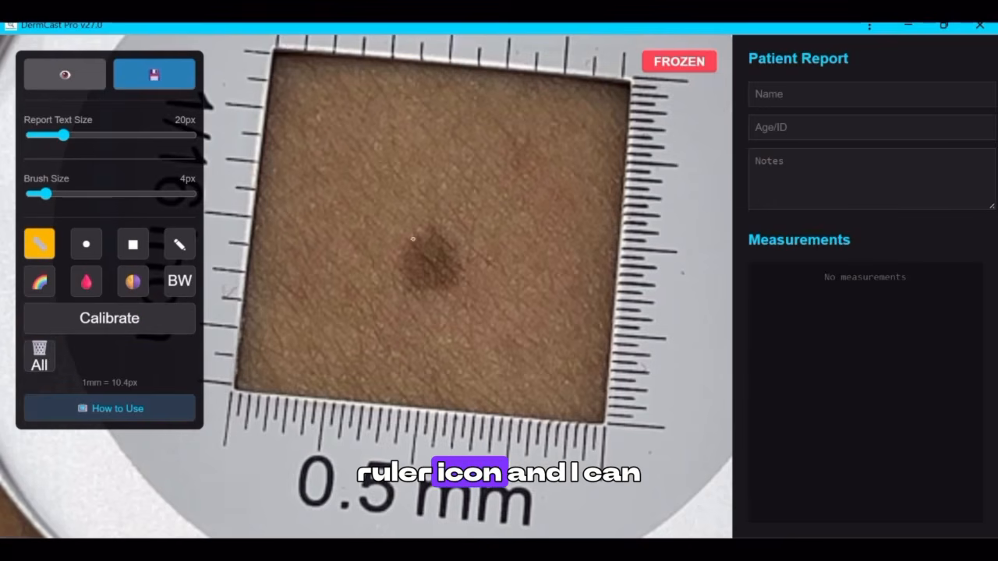
pyautogui.moveTo(429, 229); pyautogui.dragTo(425, 291)
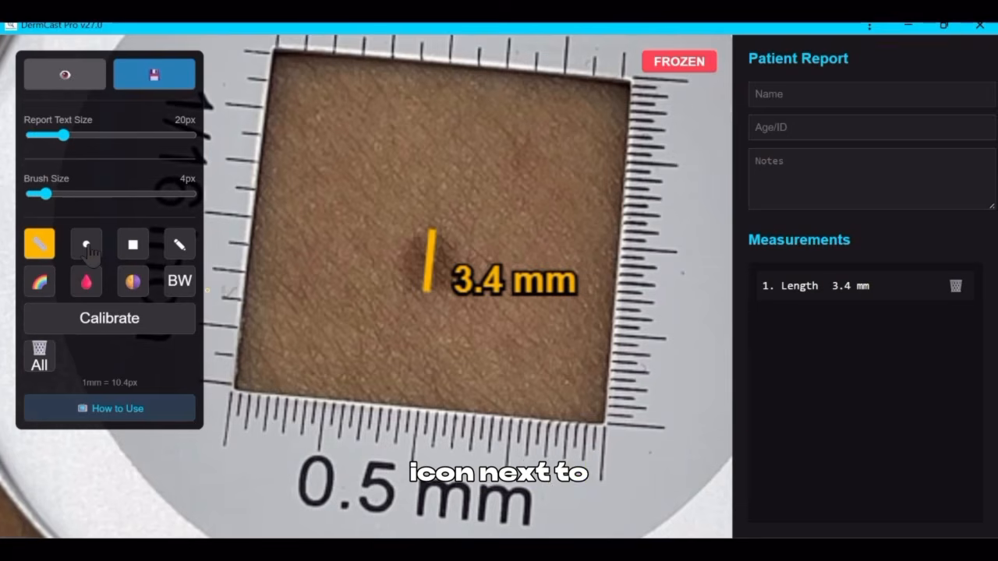
pyautogui.click(955, 287)
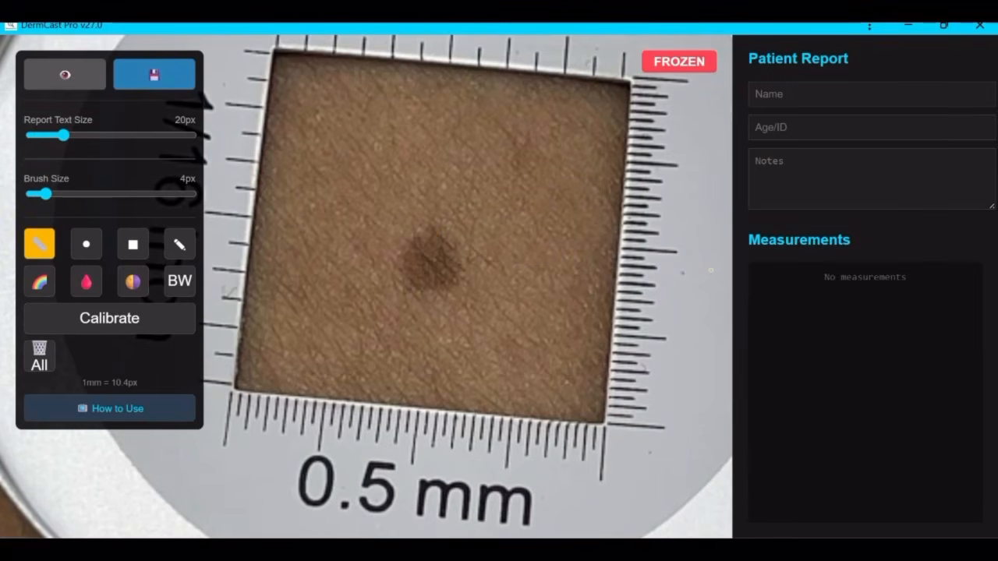
# - Measure the lesion's area with a circle drawn around it and delete that measurement
pyautogui.click(88, 246)
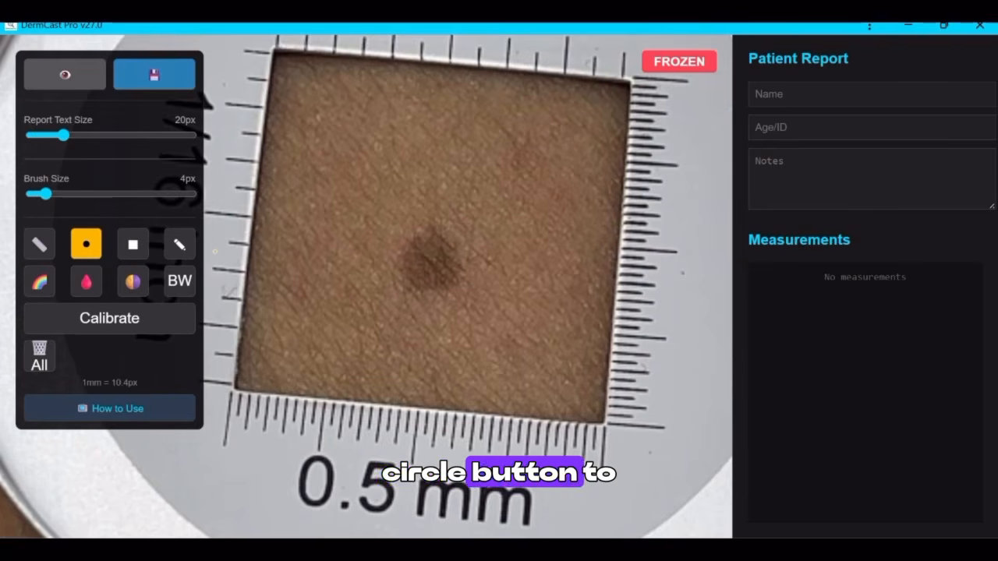
pyautogui.moveTo(396, 226); pyautogui.dragTo(466, 298)
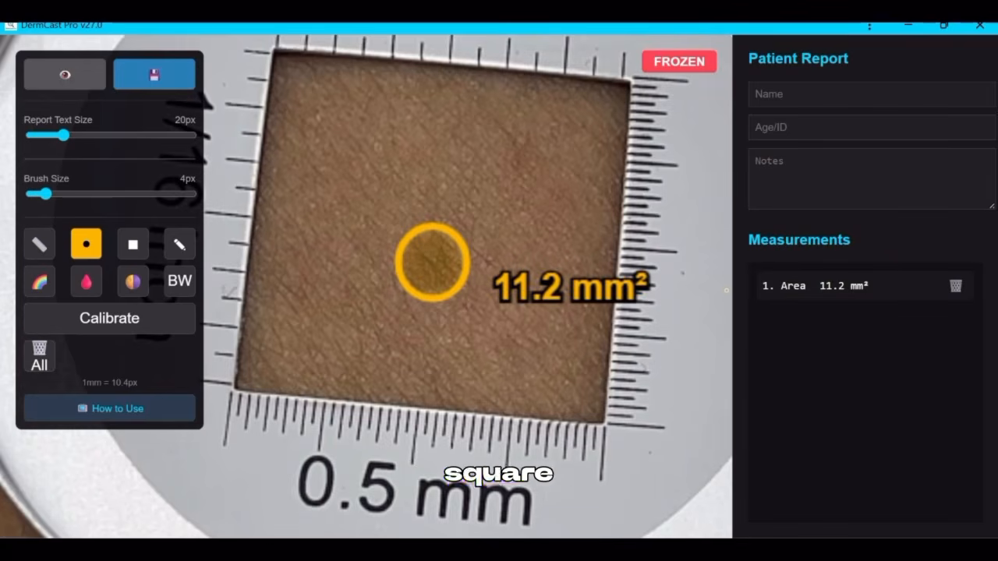
pyautogui.click(956, 287)
# - Measure a rectangular skin area inside the ruler frame and the lesion's vertical length on the same image
pyautogui.click(133, 244)
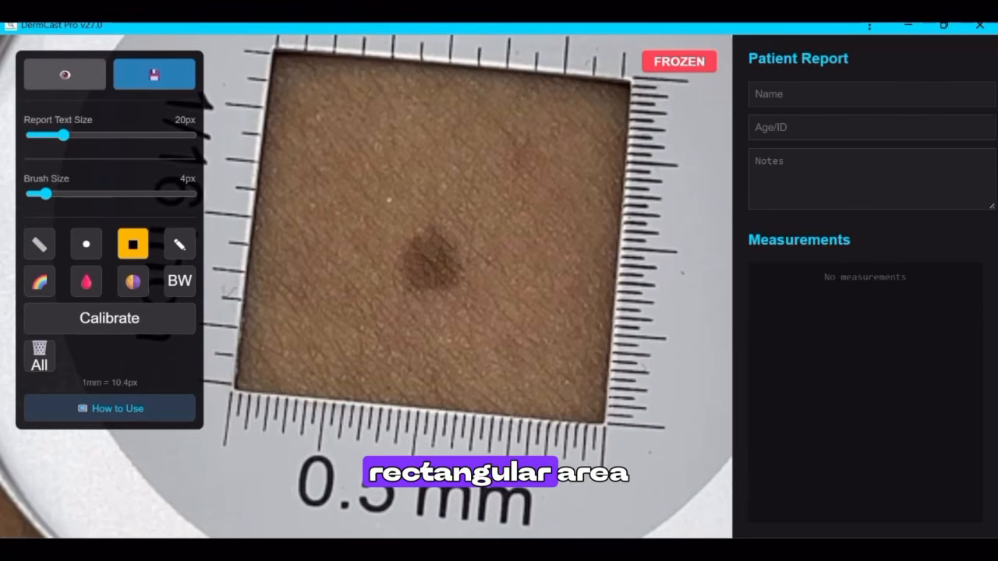
pyautogui.moveTo(300, 88); pyautogui.dragTo(579, 382)
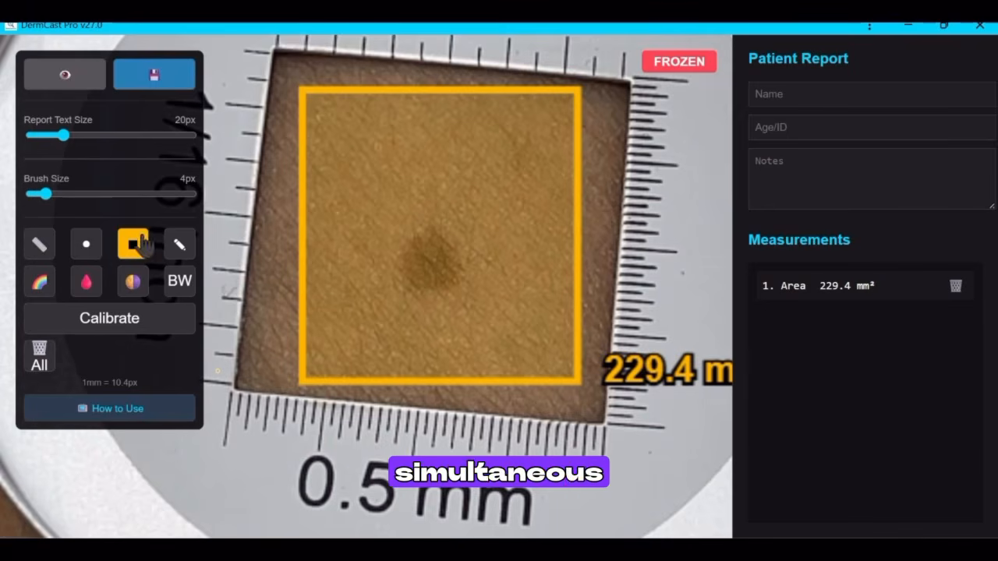
pyautogui.click(39, 244)
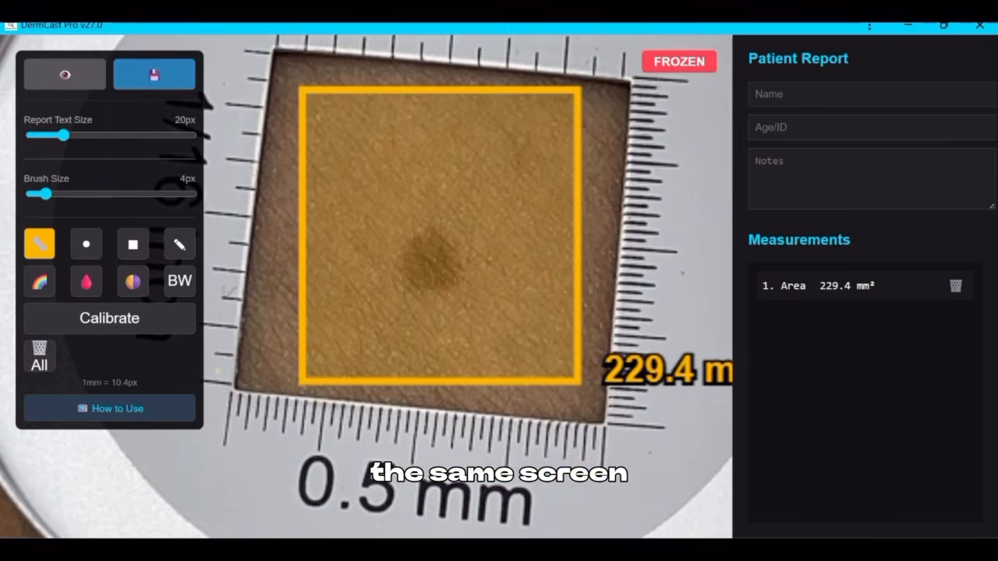
pyautogui.moveTo(427, 231); pyautogui.dragTo(430, 290)
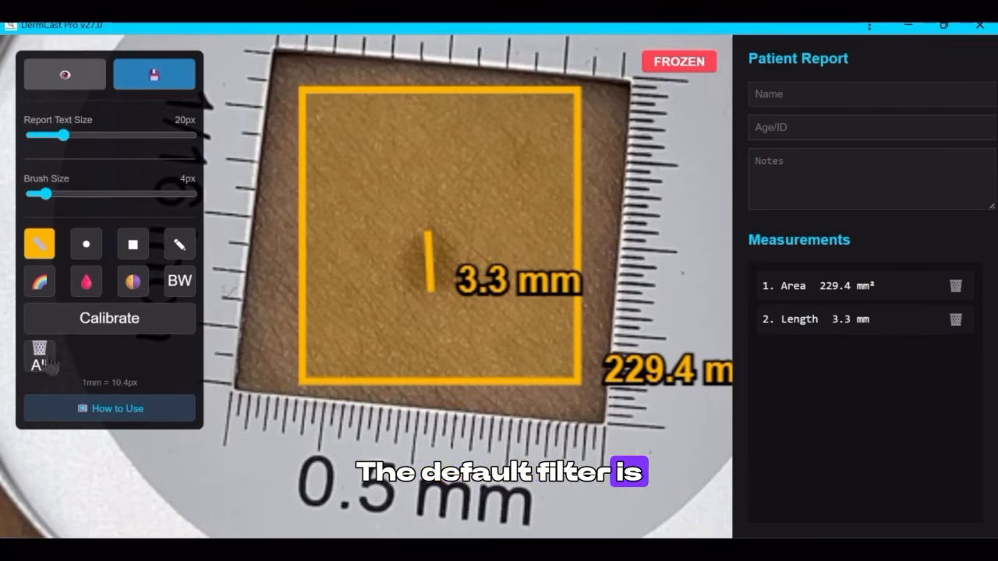
# - Compare the default, blood-drop and pigment filters on the frozen image and apply the black-and-white filter
pyautogui.click(41, 283)
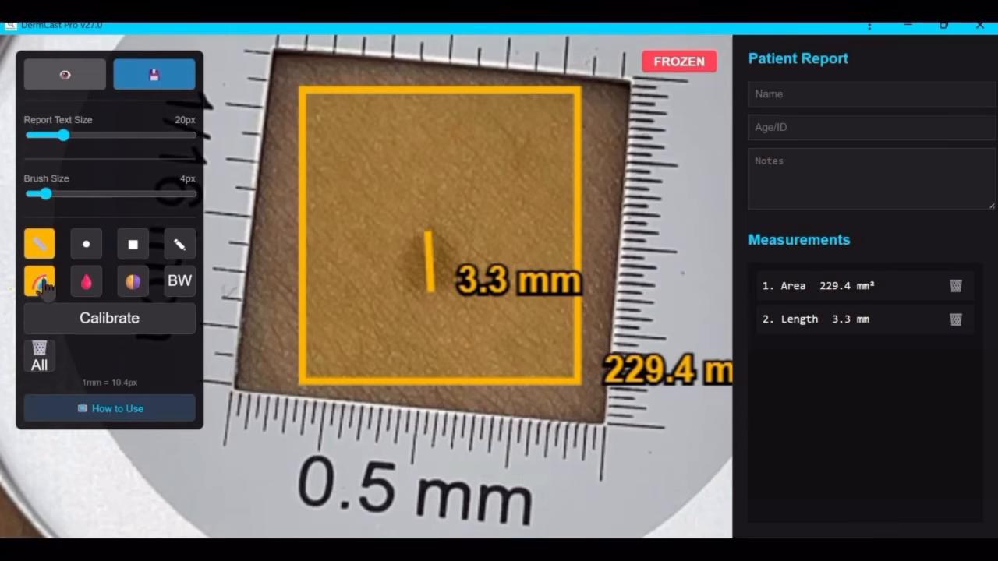
pyautogui.click(98, 285)
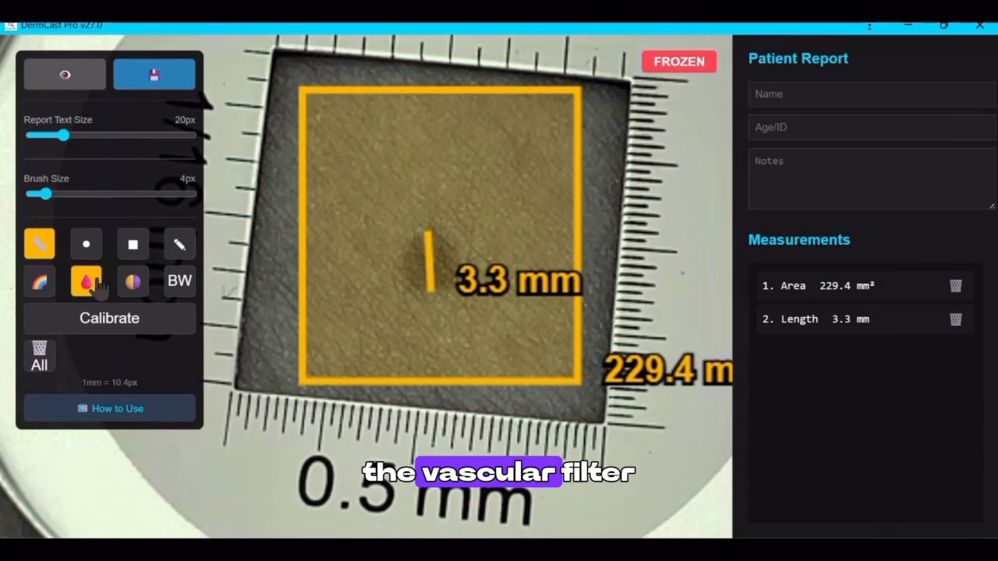
pyautogui.click(139, 287)
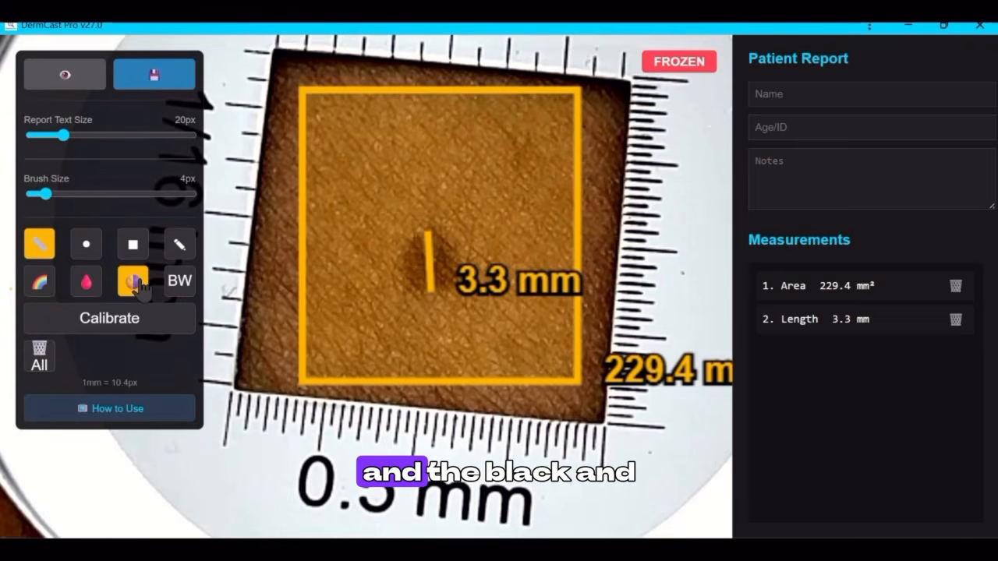
pyautogui.click(200, 291)
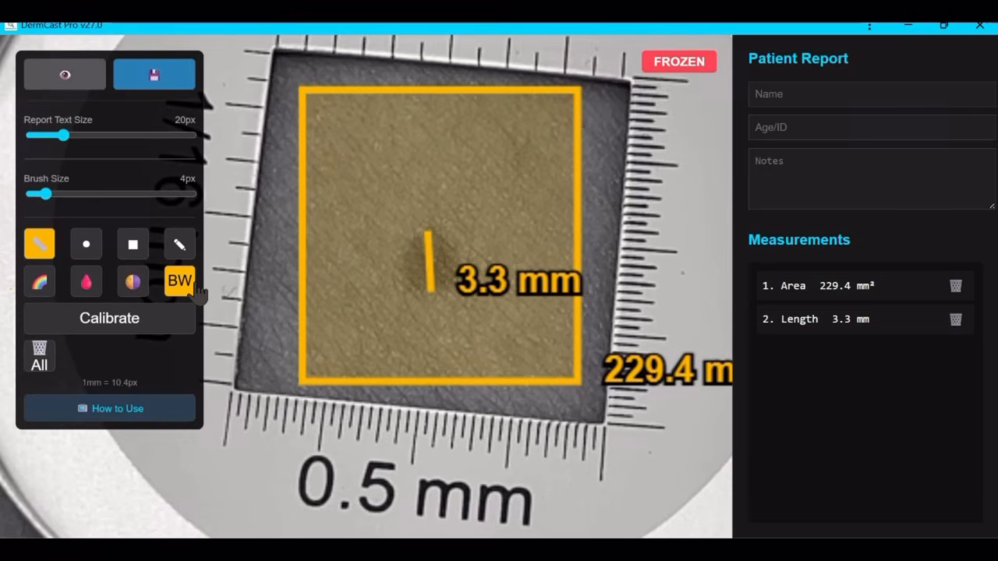
# - Fill in the patient report with the patient's name, age 29 and the note ACQUIRED MELANOCYTIC NEVUS
pyautogui.click(801, 95)
pyautogui.write('DR VIGNESH')
pyautogui.click(806, 130)
pyautogui.write('29')
pyautogui.click(806, 168)
pyautogui.write('ACQUIRED')
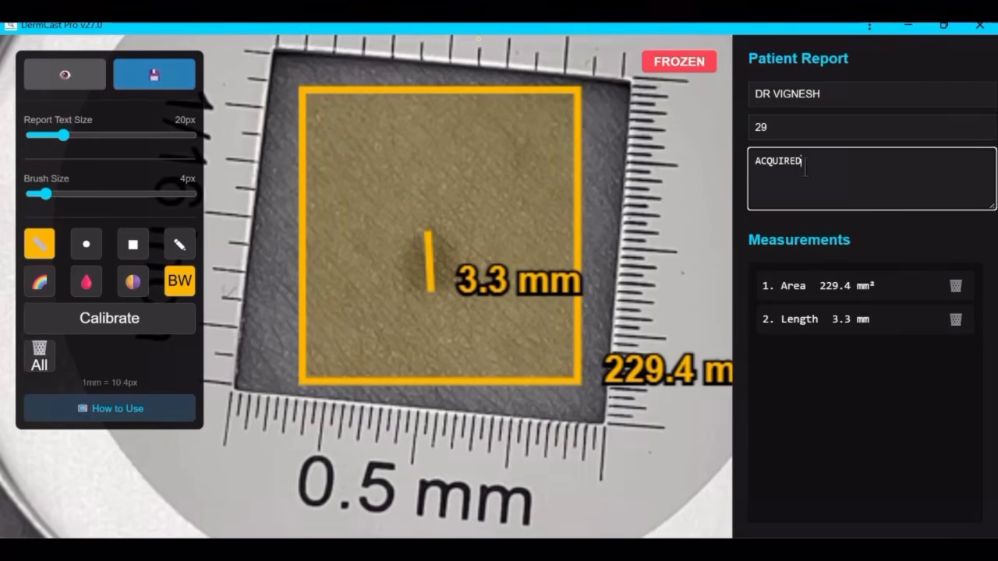
pyautogui.write(' MELANOCYTIC NEVUS')
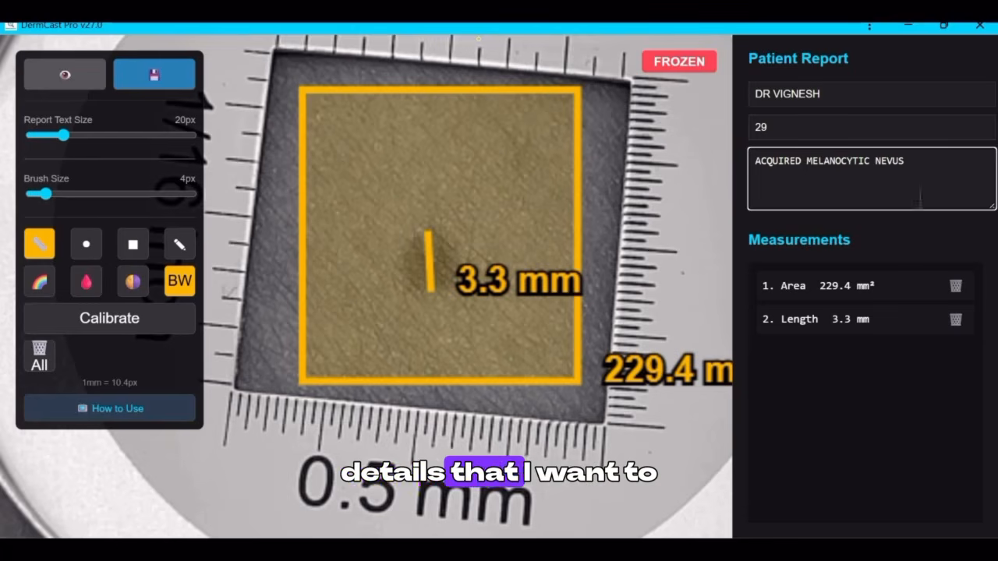
# - Replace the patient report's note with CAFE AU LAIT MACULE
pyautogui.hotkey('ctrl', 'a')
pyautogui.write('CAFE ')
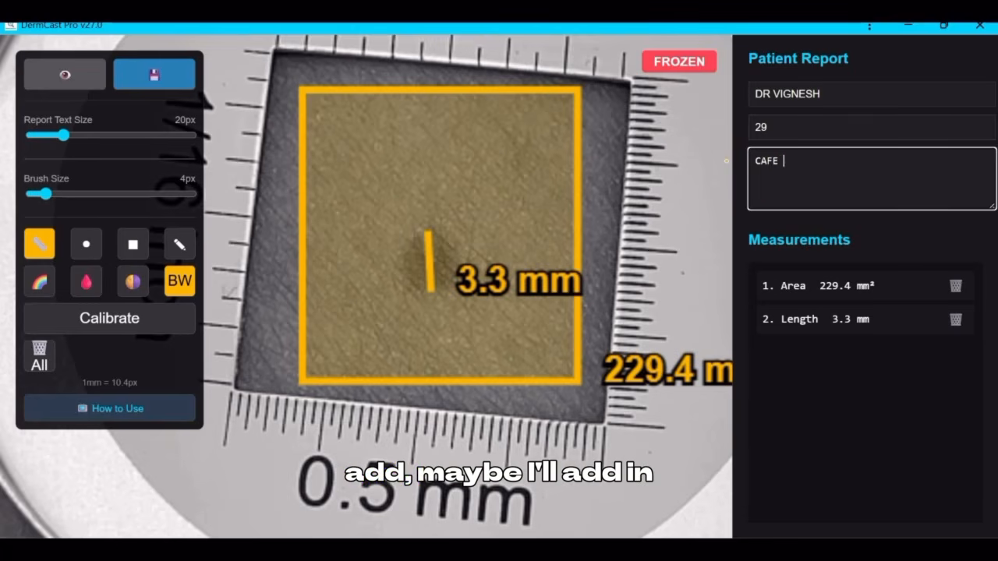
pyautogui.write('AU LAIR MACULE')
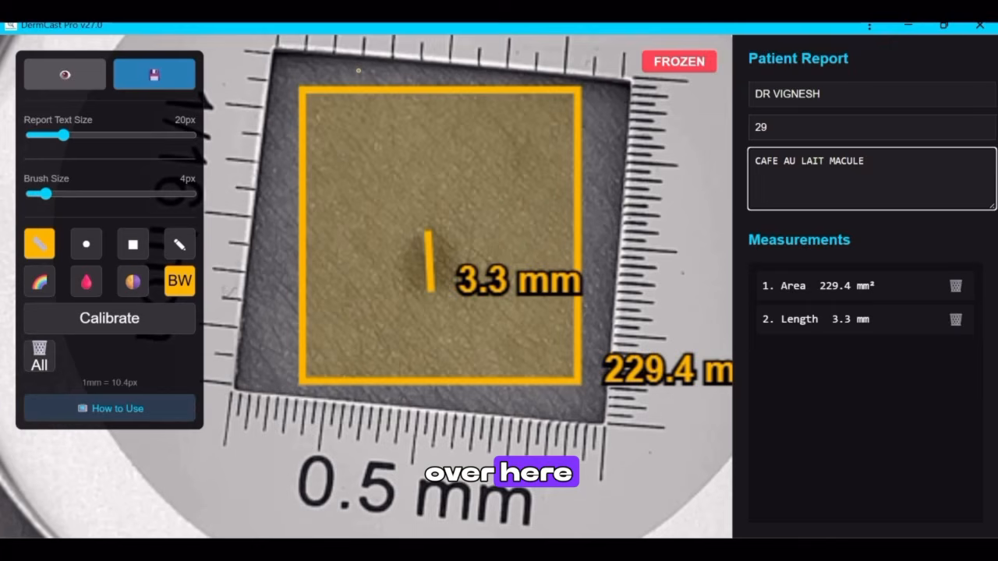
# - Set the report text size to 12 px, checking the image preview before and after the change
pyautogui.click(65, 76)
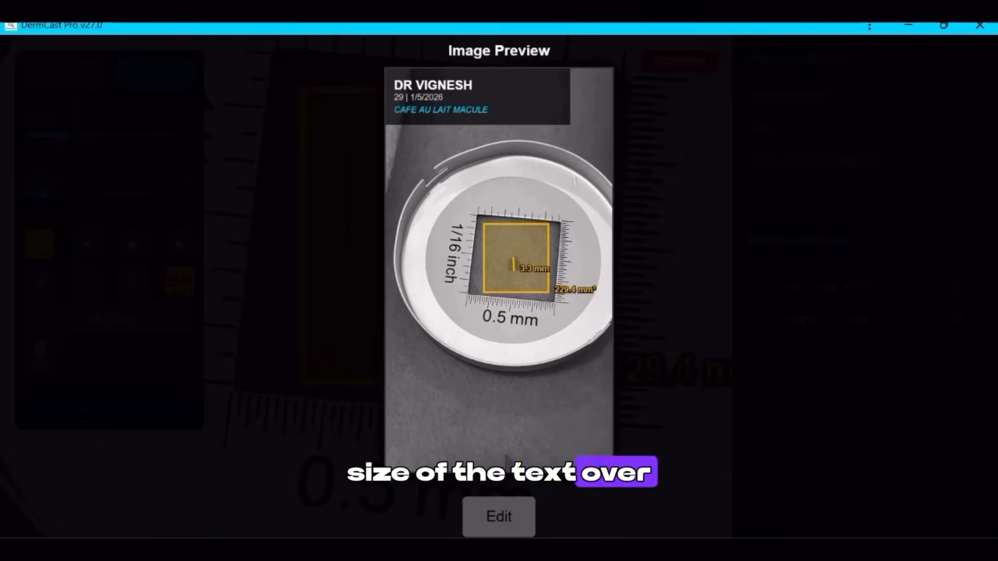
pyautogui.click(499, 517)
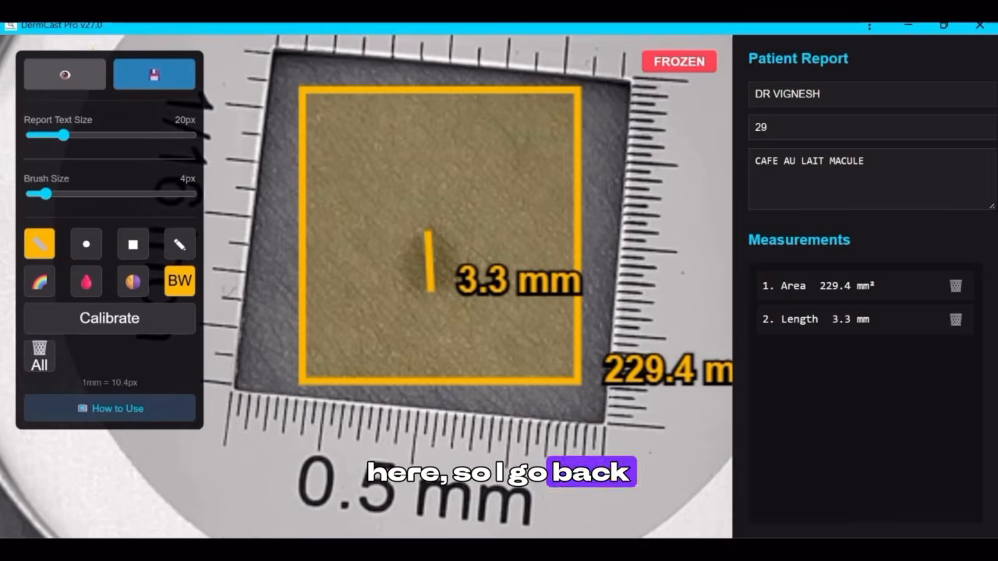
pyautogui.moveTo(66, 143); pyautogui.dragTo(49, 148)
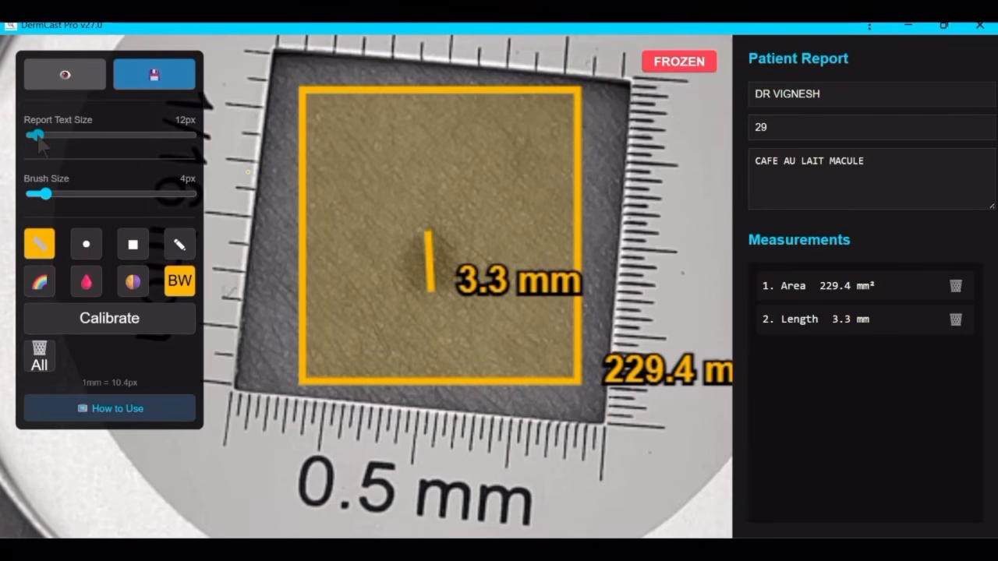
pyautogui.click(65, 75)
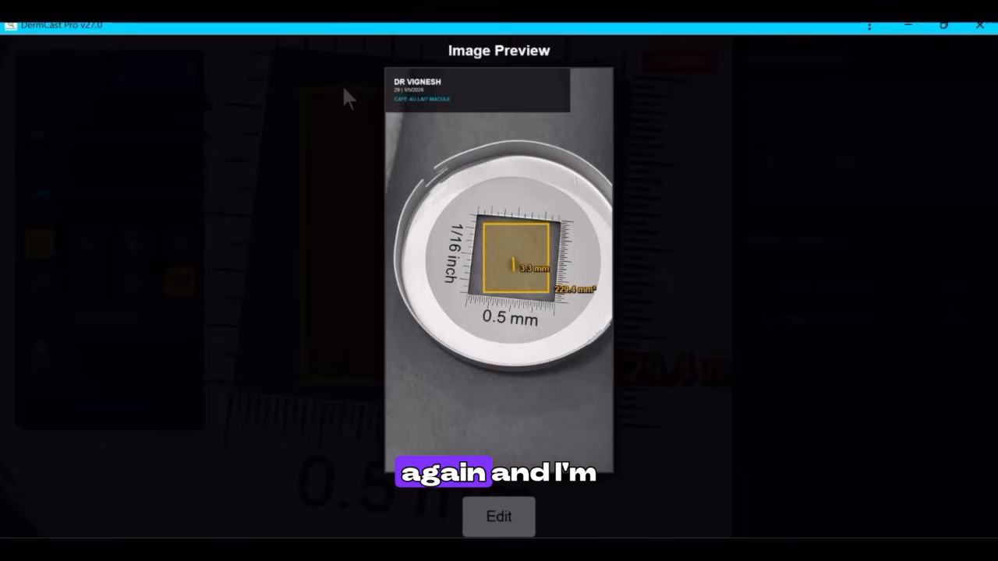
pyautogui.click(499, 517)
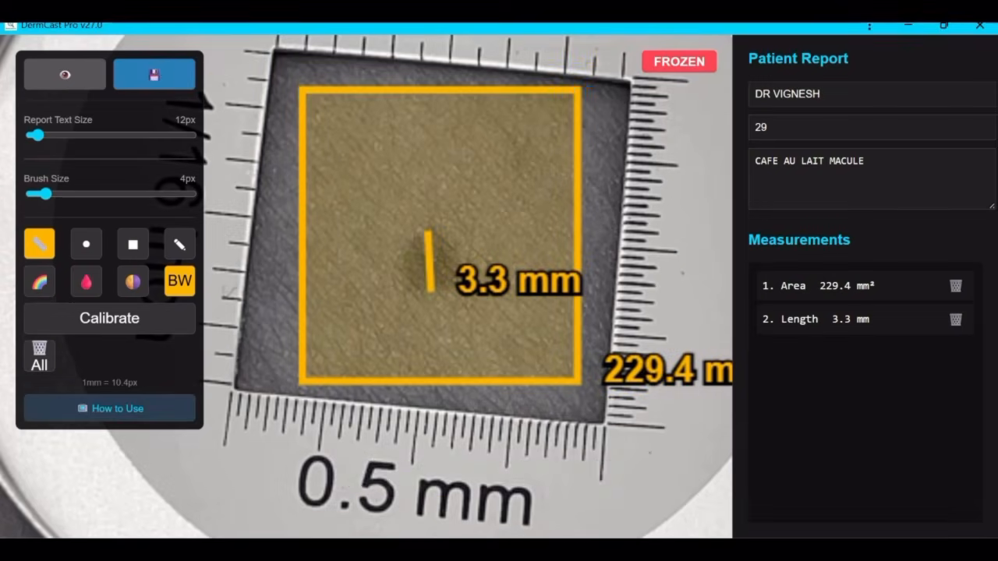
# - Save the annotated report image and inspect the saved file enlarged to 133% before closing the image viewer
pyautogui.click(166, 78)
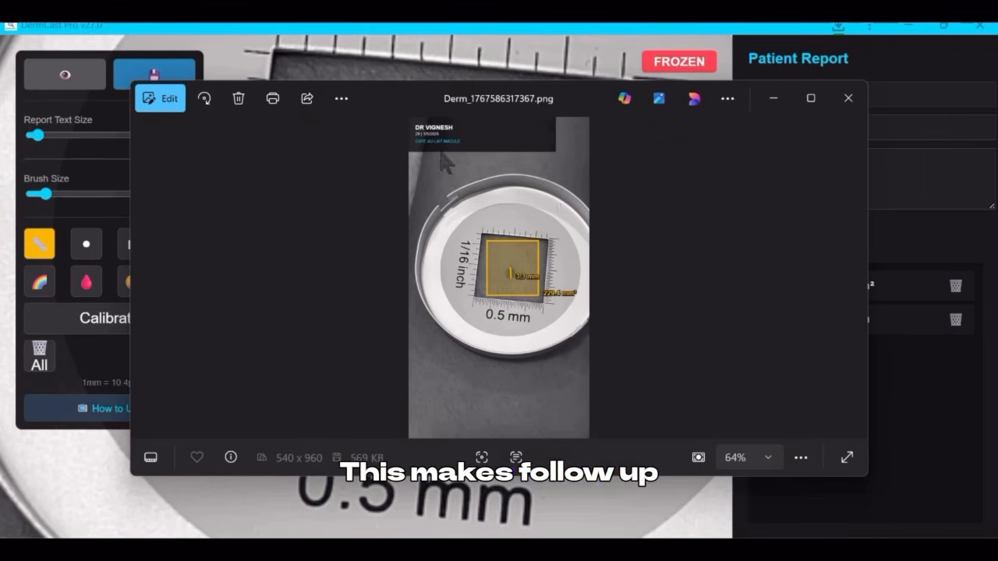
pyautogui.scroll(3, 467, 172)
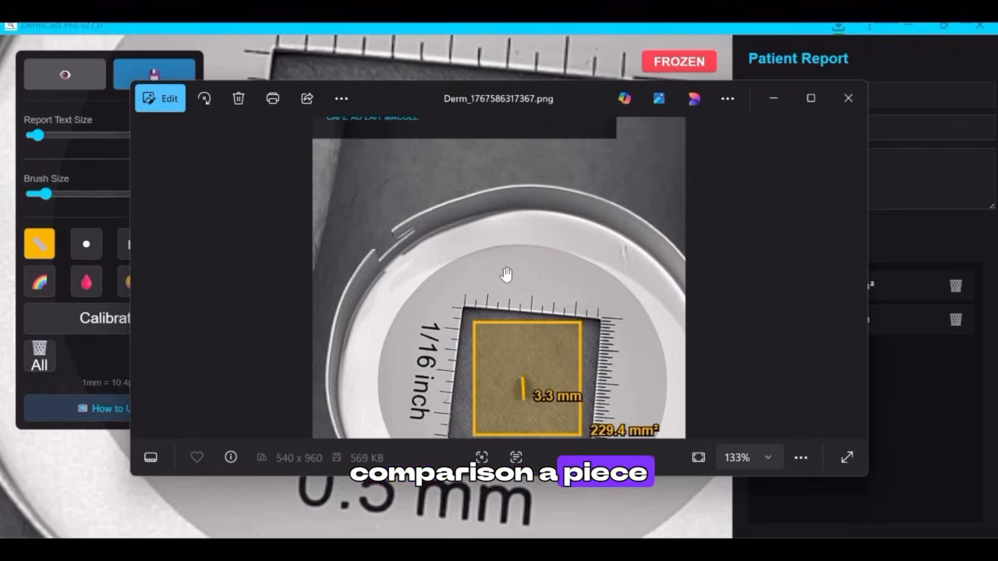
pyautogui.moveTo(424, 264); pyautogui.dragTo(457, 325)
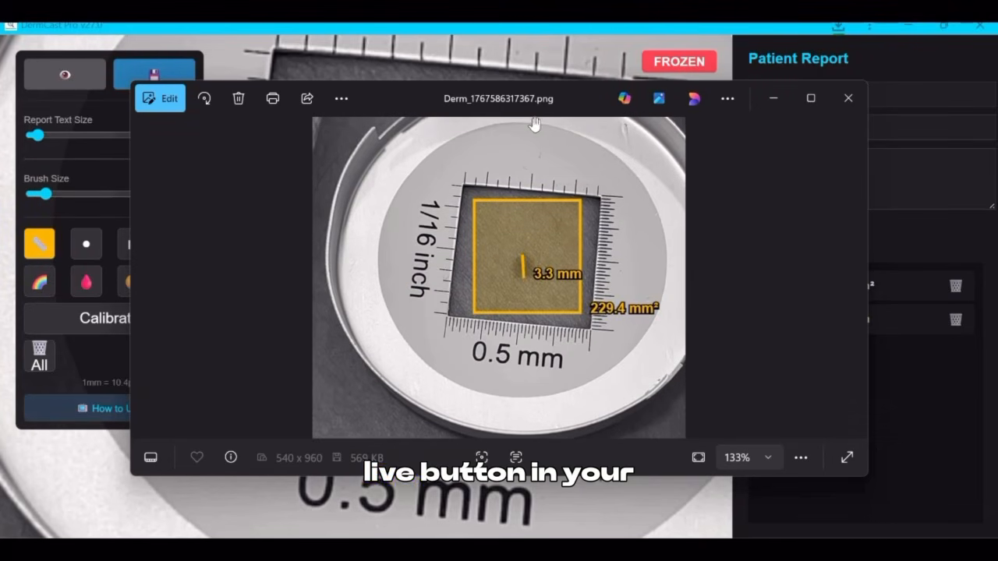
pyautogui.click(848, 98)
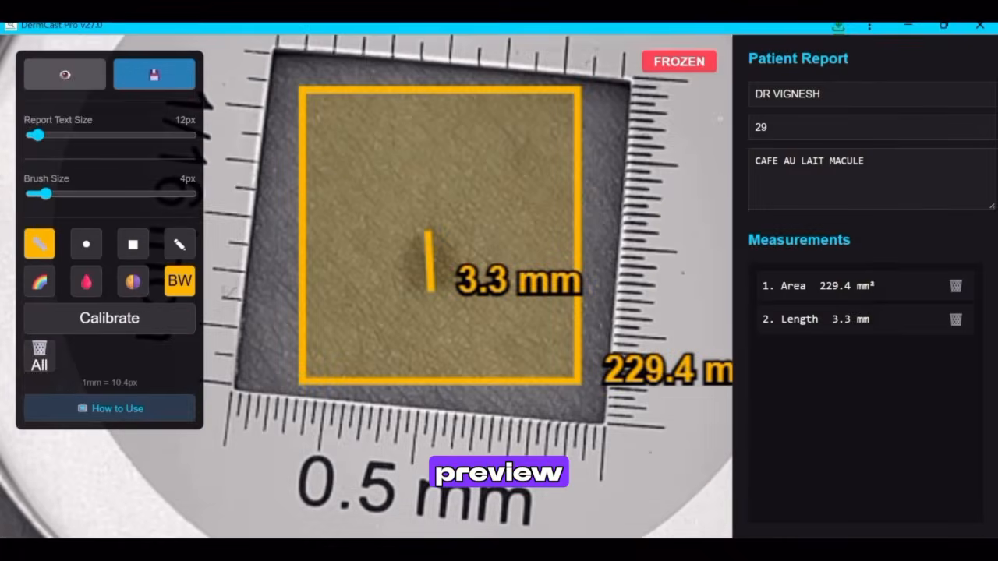